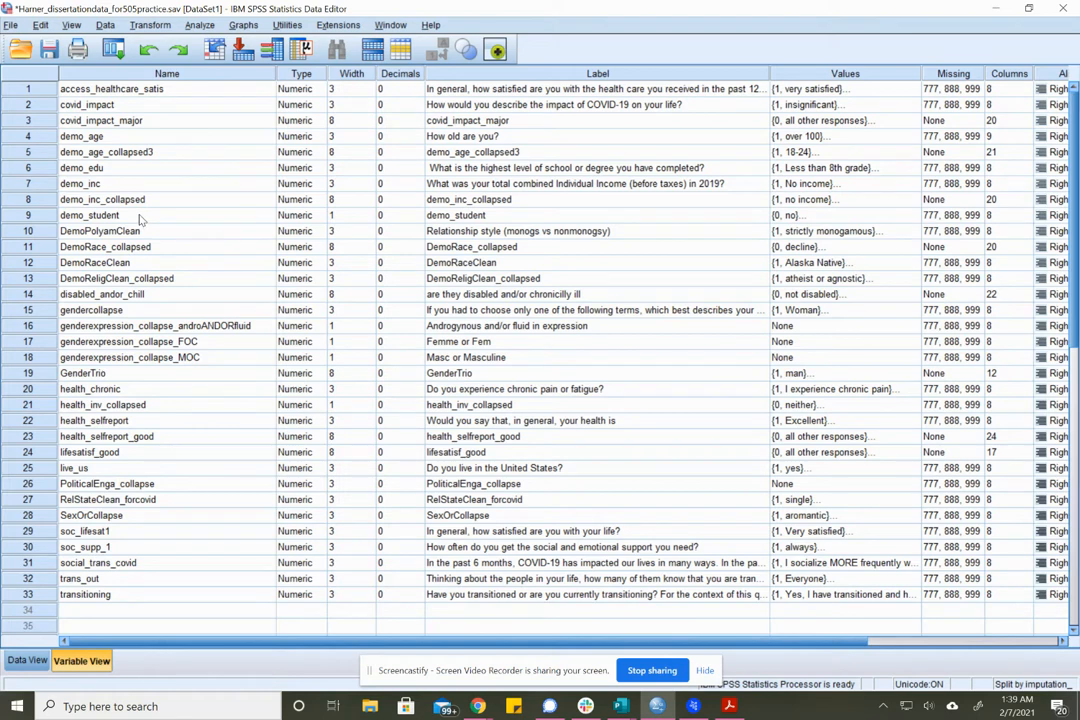
Step: Open the Frequencies analysis from the descriptive statistics procedures and remove covid_impact from the variables to analyze
{"action": "left_click", "coordinate": [141, 219]}
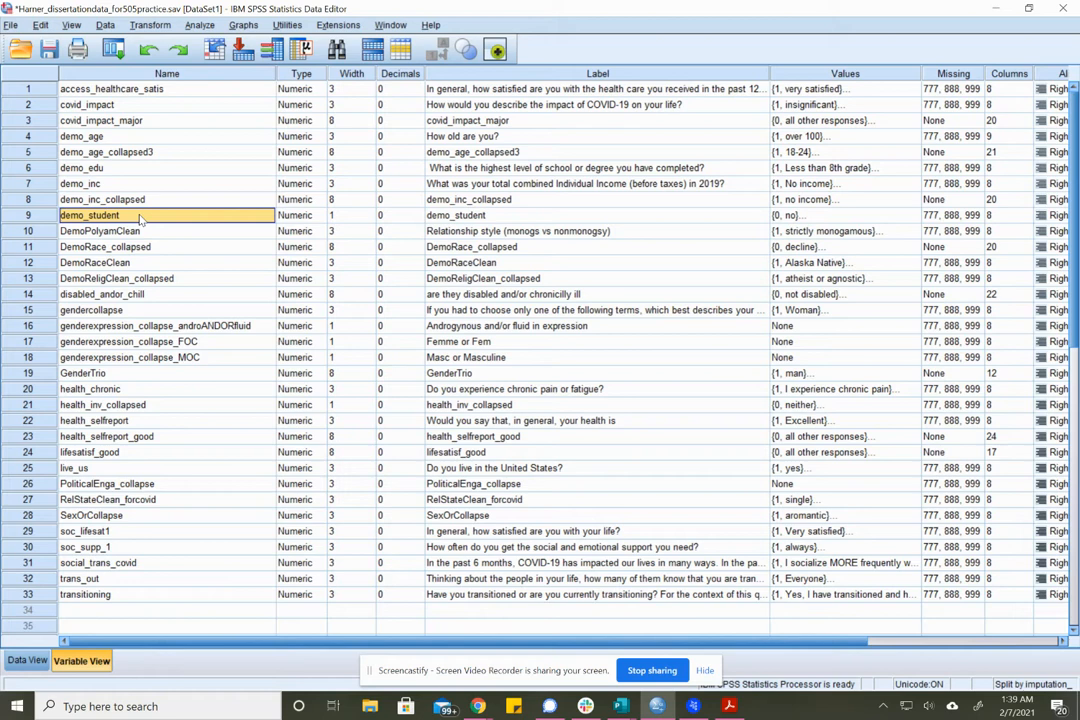
{"action": "left_click", "coordinate": [199, 25]}
{"action": "mouse_move", "coordinate": [202, 62]}
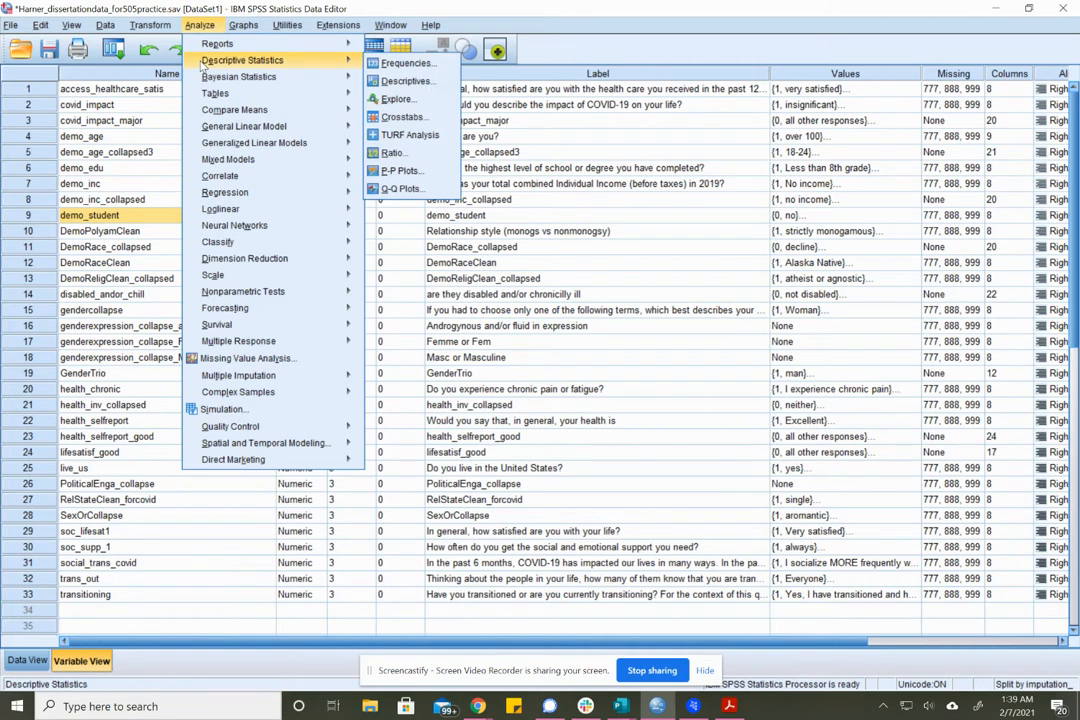
{"action": "mouse_move", "coordinate": [206, 97]}
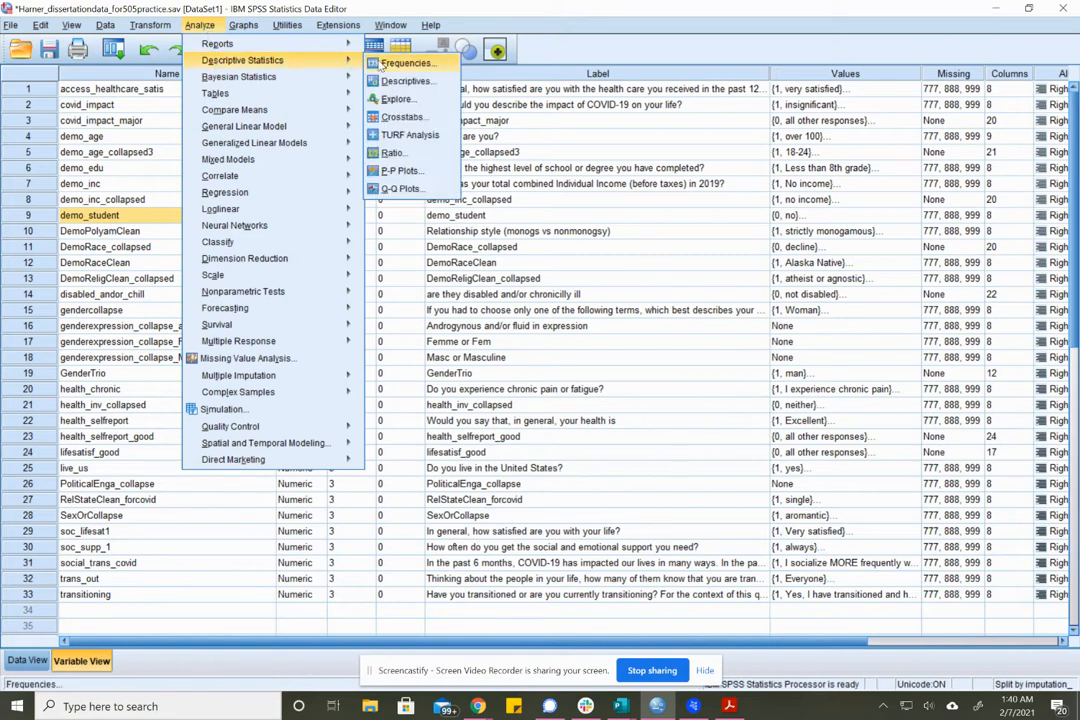
{"action": "left_click", "coordinate": [434, 64]}
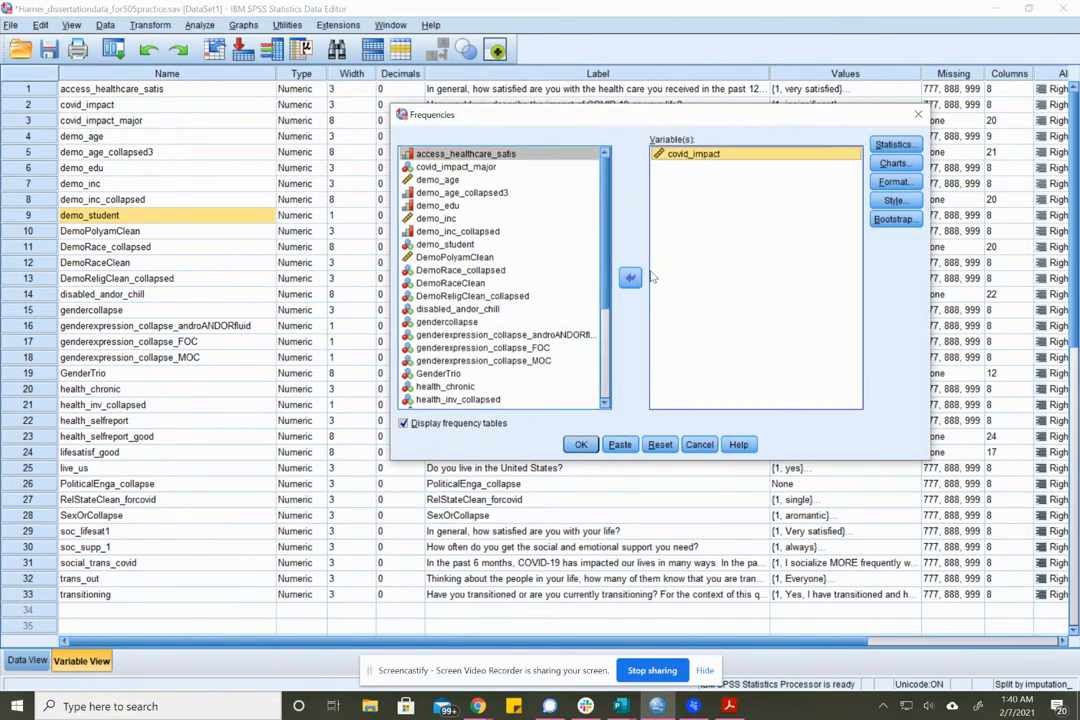
{"action": "double_click", "coordinate": [693, 154]}
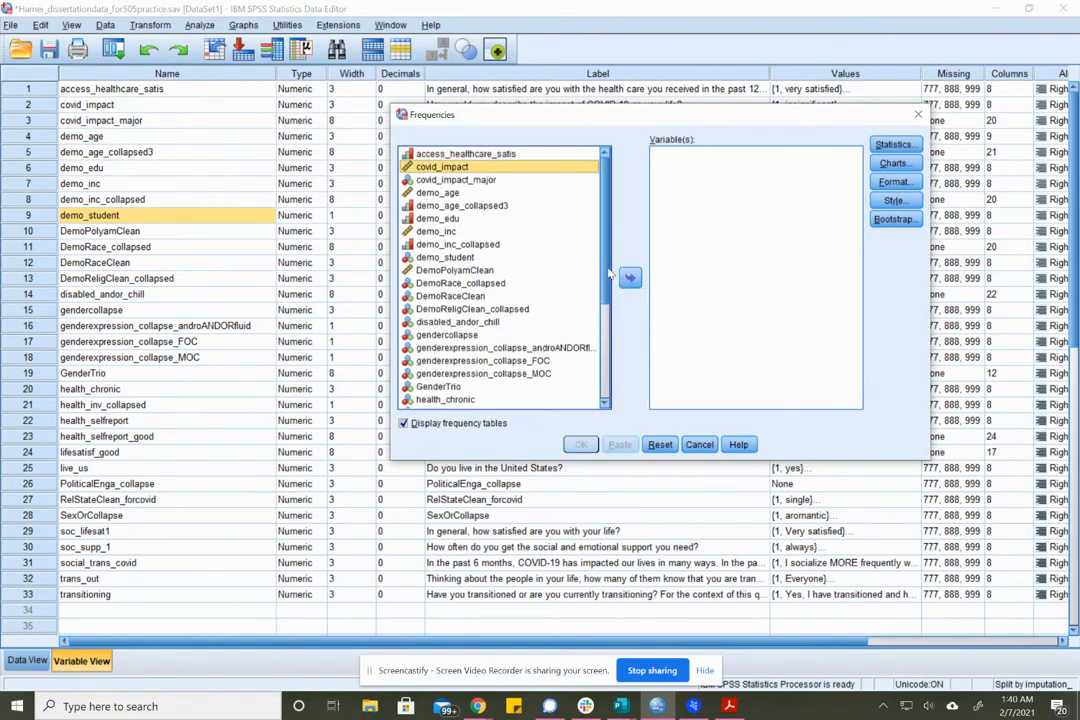
Step: Enlarge the Frequencies dialog in width and height to show more of the source variable list, and reposition it
{"action": "scroll", "coordinate": [600, 300], "scroll_direction": "down", "scroll_amount": 4}
{"action": "scroll", "coordinate": [597, 305], "scroll_direction": "up", "scroll_amount": 3}
{"action": "scroll", "coordinate": [597, 305], "scroll_direction": "up", "scroll_amount": 5}
{"action": "left_click_drag", "start_coordinate": [520, 114], "coordinate": [343, 71]}
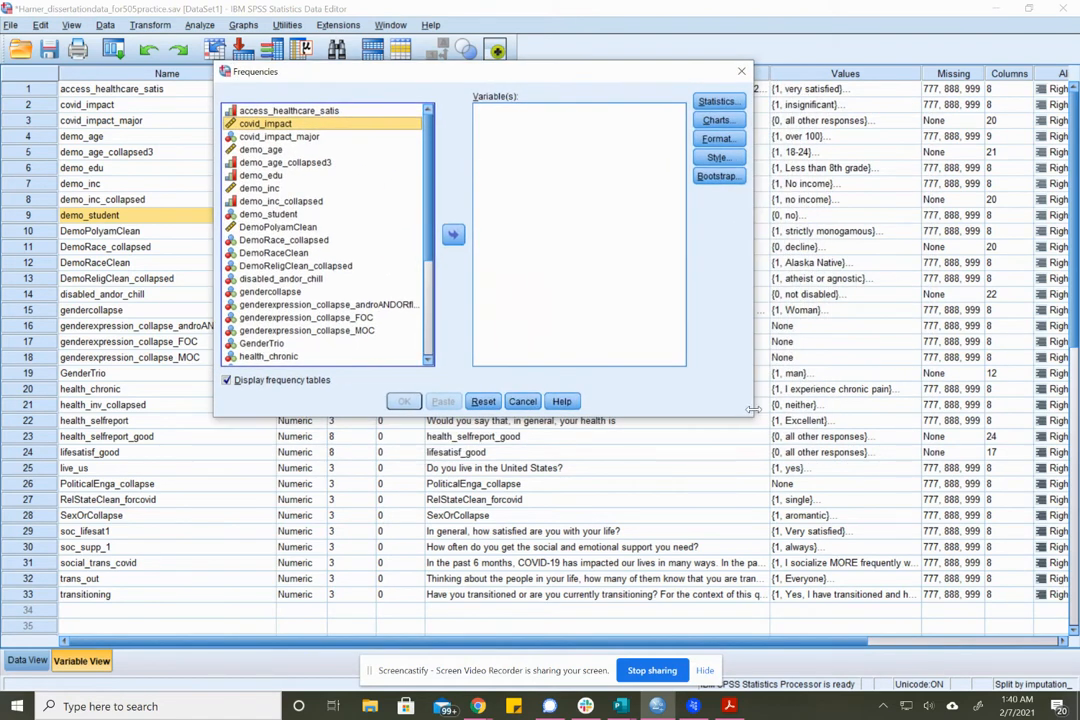
{"action": "left_click_drag", "start_coordinate": [753, 411], "coordinate": [915, 411]}
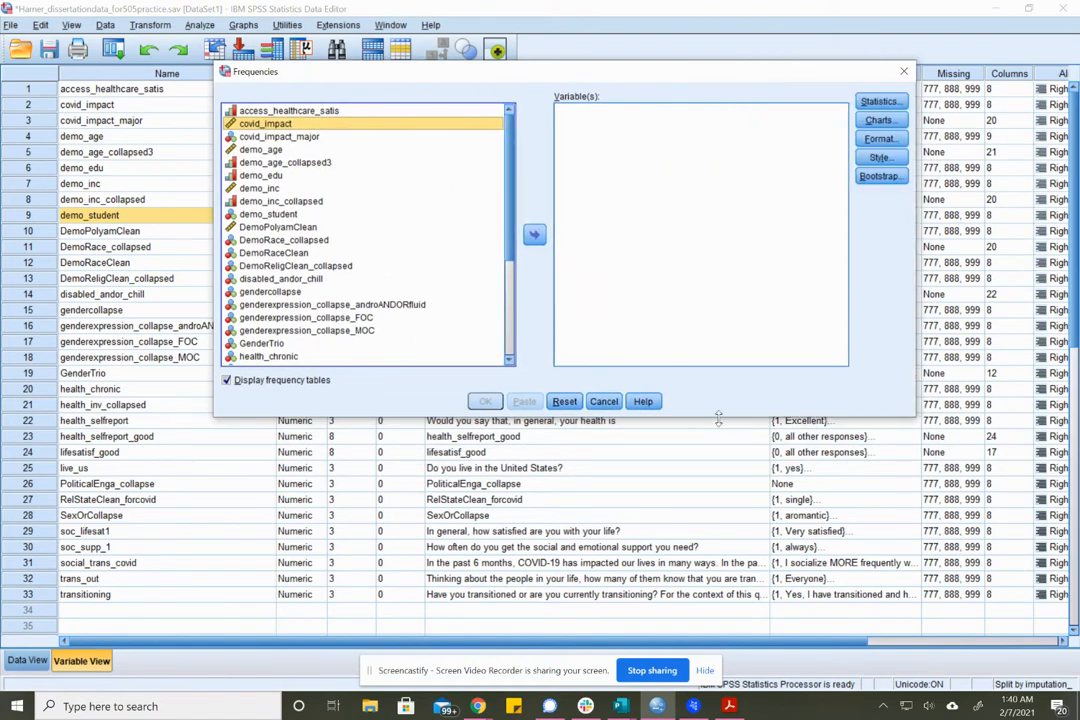
{"action": "left_click_drag", "start_coordinate": [726, 416], "coordinate": [710, 579]}
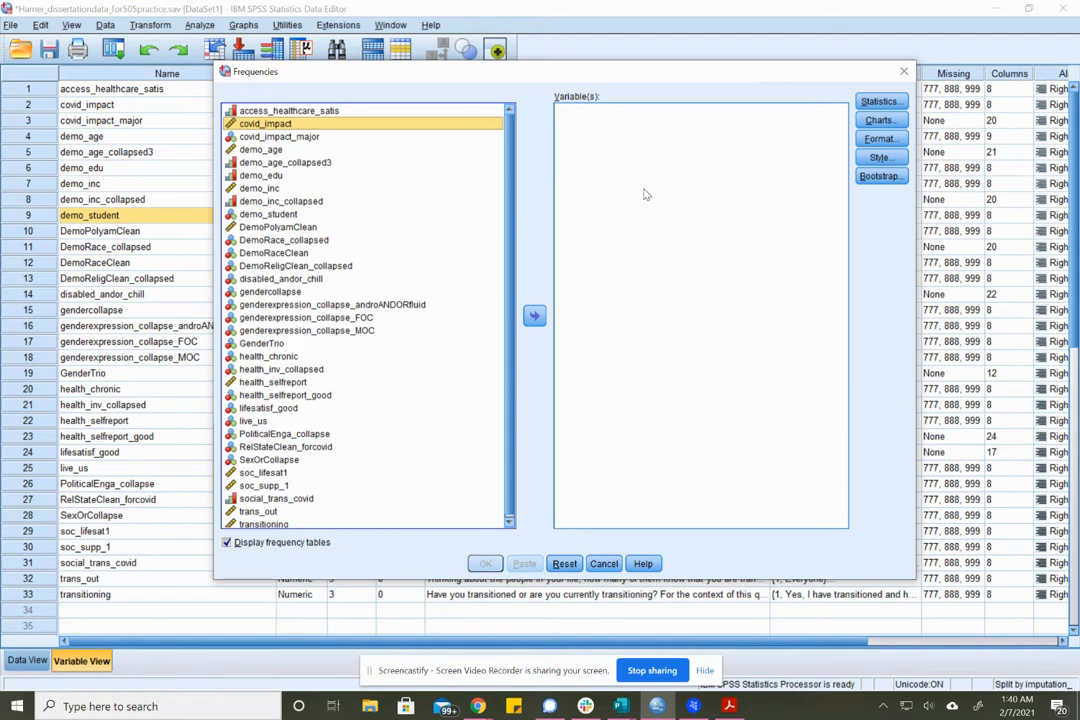
{"action": "left_click_drag", "start_coordinate": [506, 73], "coordinate": [485, 63]}
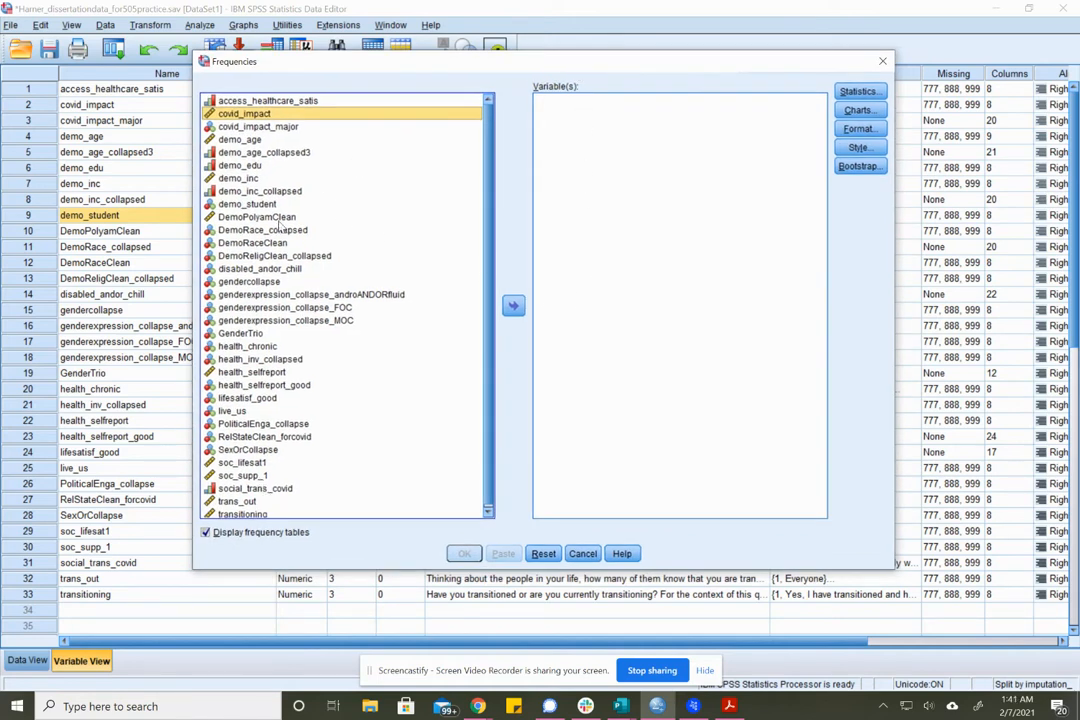
{"action": "left_click_drag", "start_coordinate": [337, 68], "coordinate": [397, 63]}
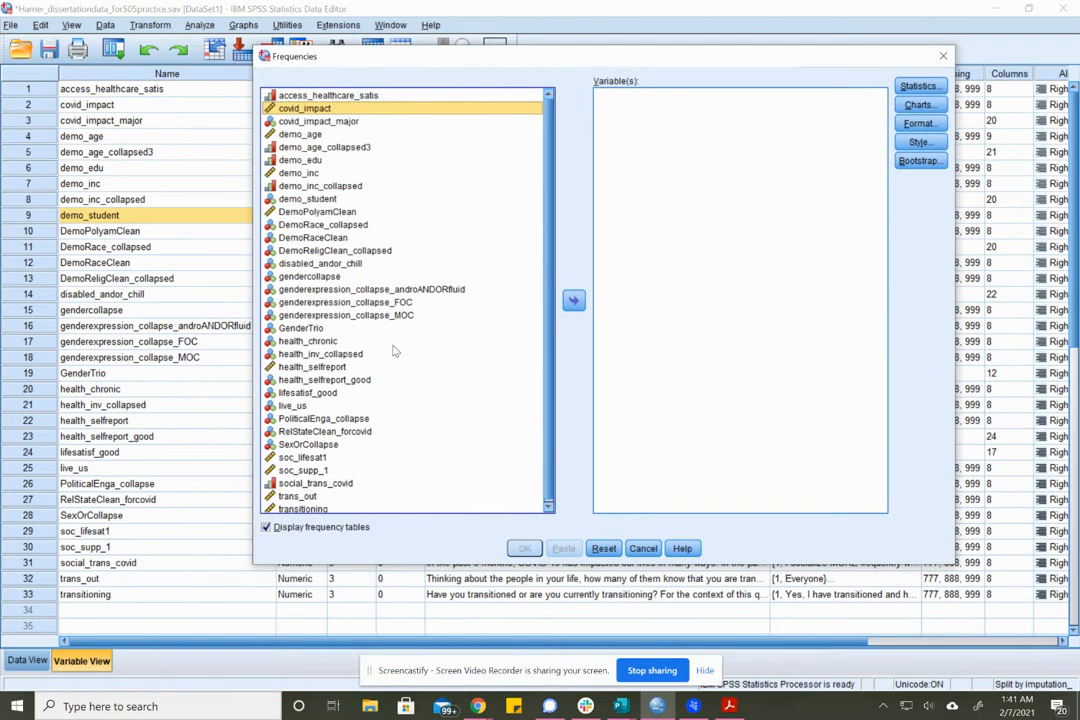
Step: Display variable labels in the Frequencies source list, and switch the list back to variable names
{"action": "right_click", "coordinate": [478, 241]}
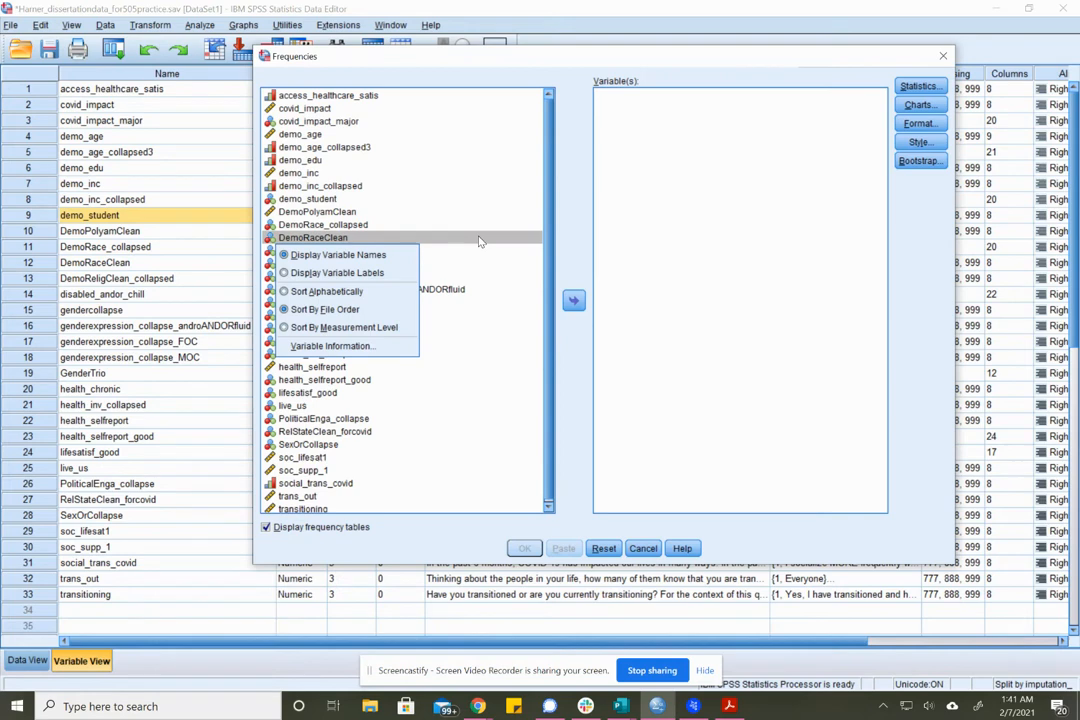
{"action": "right_click", "coordinate": [465, 167]}
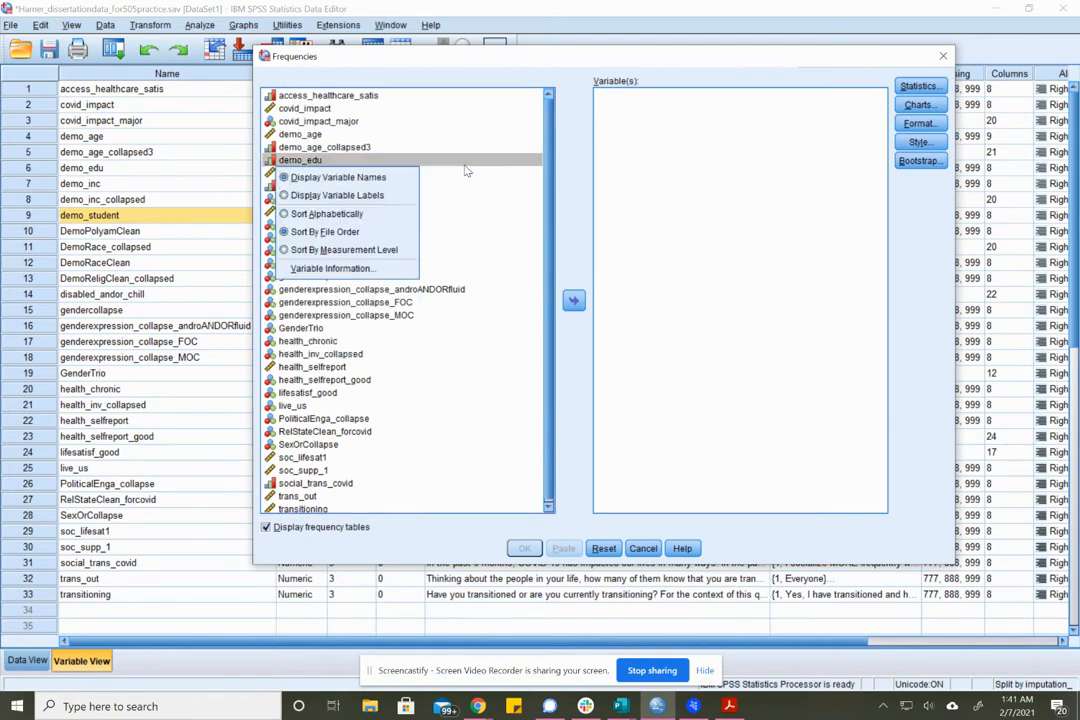
{"action": "right_click", "coordinate": [482, 346]}
{"action": "right_click", "coordinate": [474, 124]}
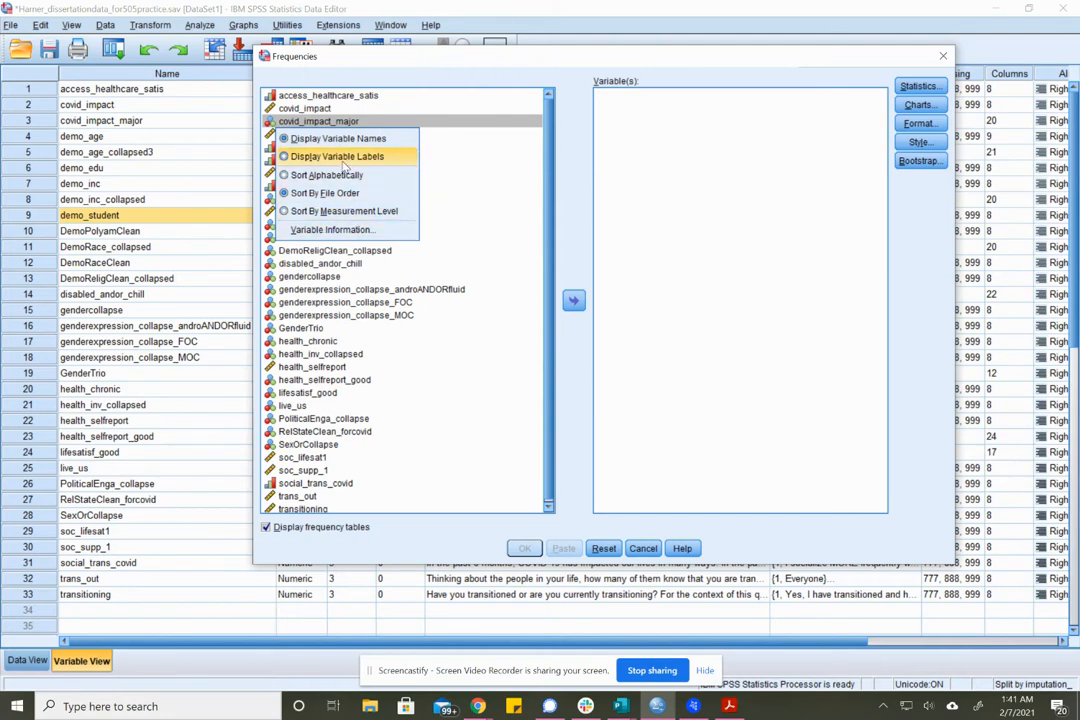
{"action": "left_click", "coordinate": [310, 157]}
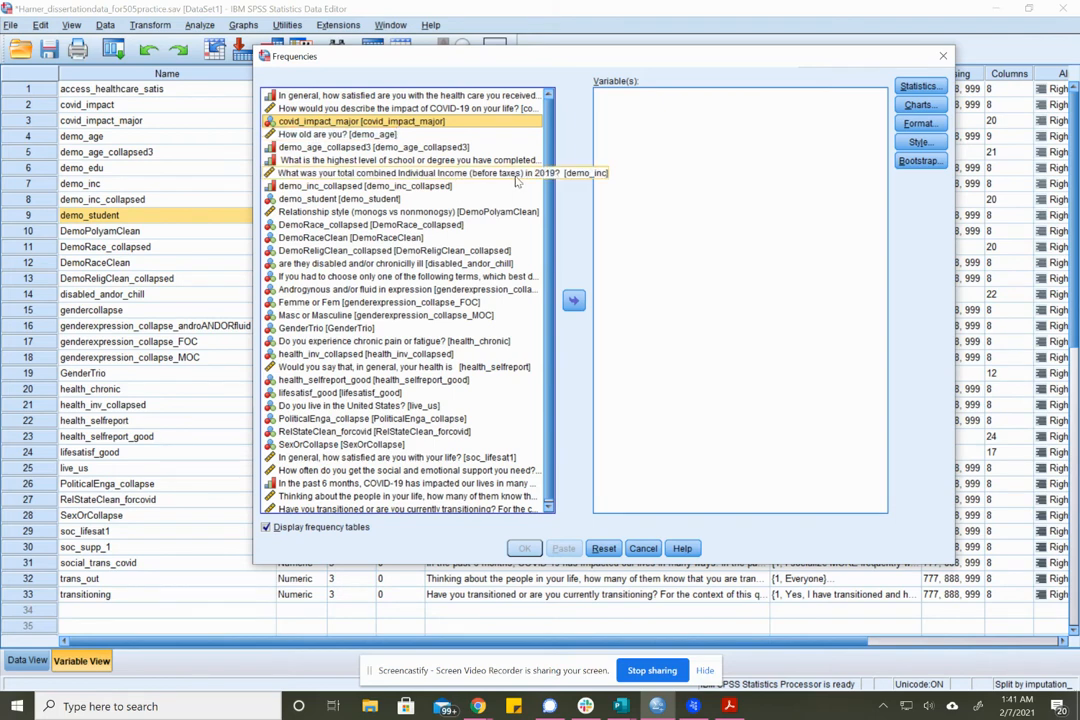
{"action": "right_click", "coordinate": [268, 188]}
{"action": "left_click", "coordinate": [428, 209]}
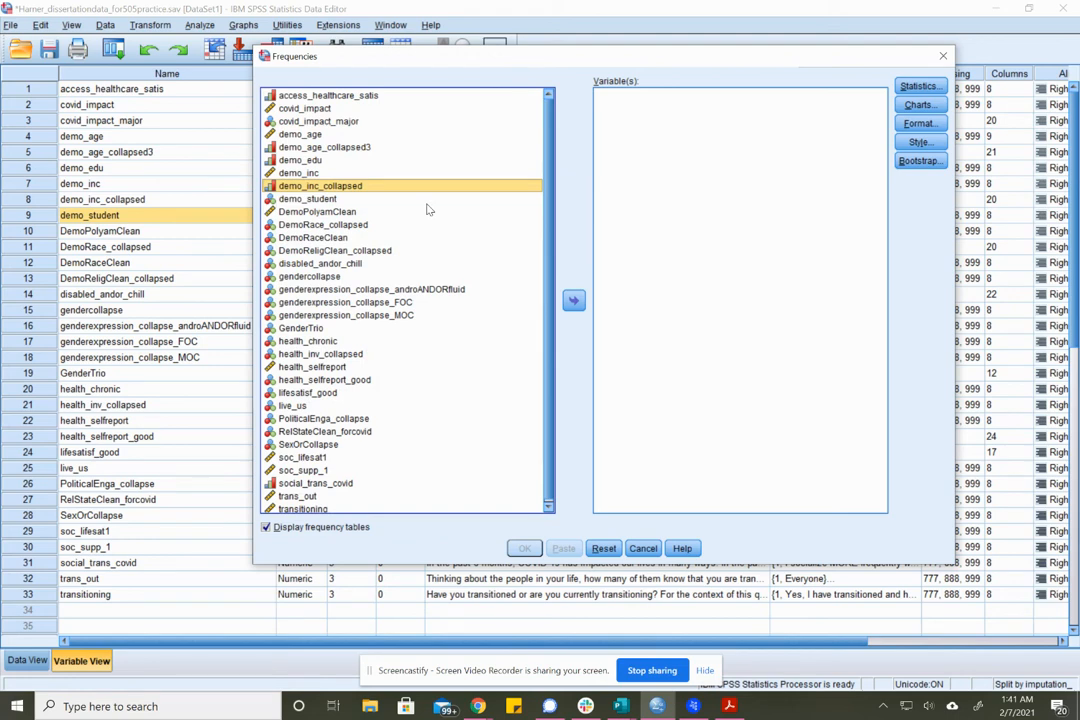
Step: Sort the Frequencies source variable list by measurement level
{"action": "right_click", "coordinate": [285, 162]}
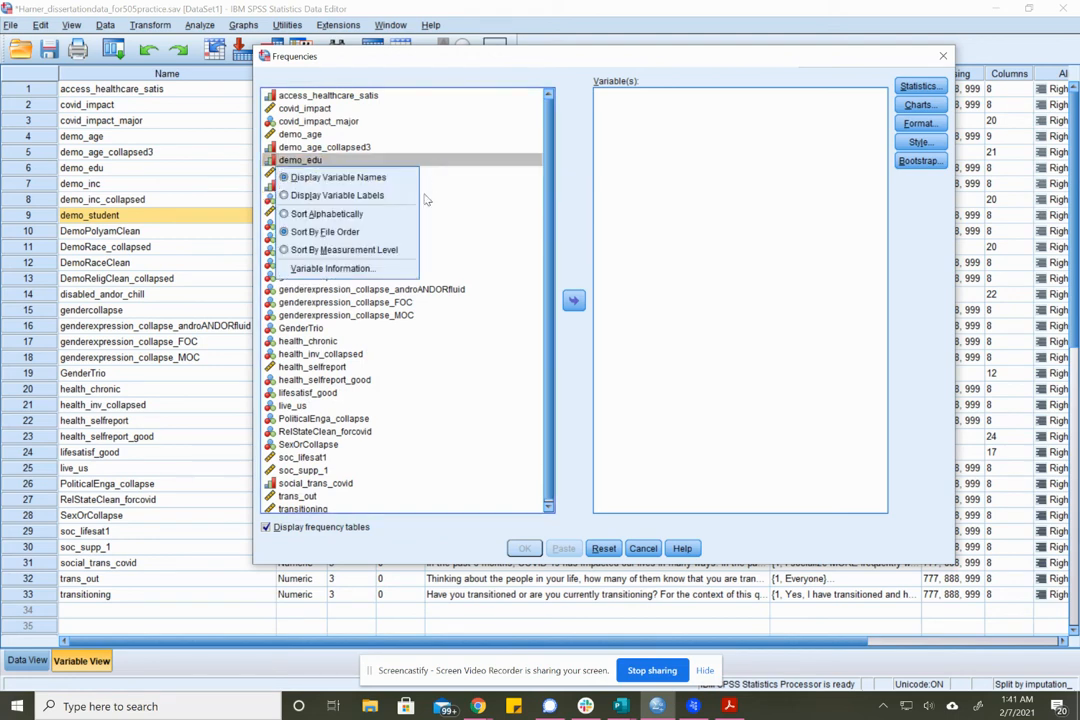
{"action": "left_click", "coordinate": [340, 248]}
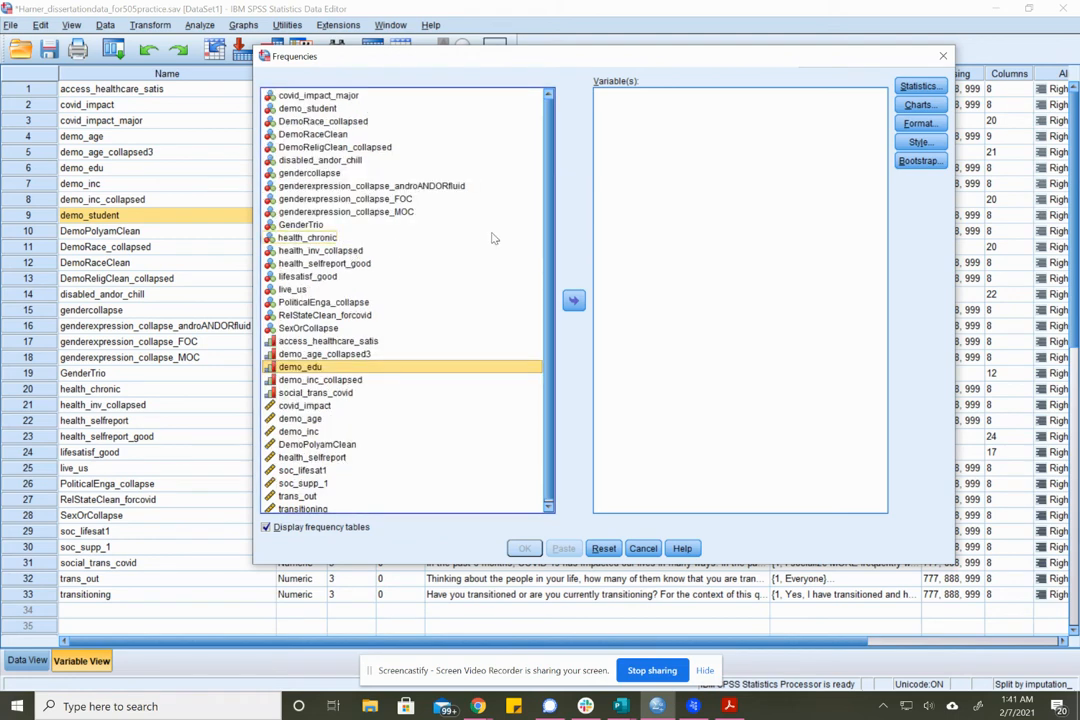
{"action": "scroll", "coordinate": [492, 238], "scroll_direction": "down", "scroll_amount": 1}
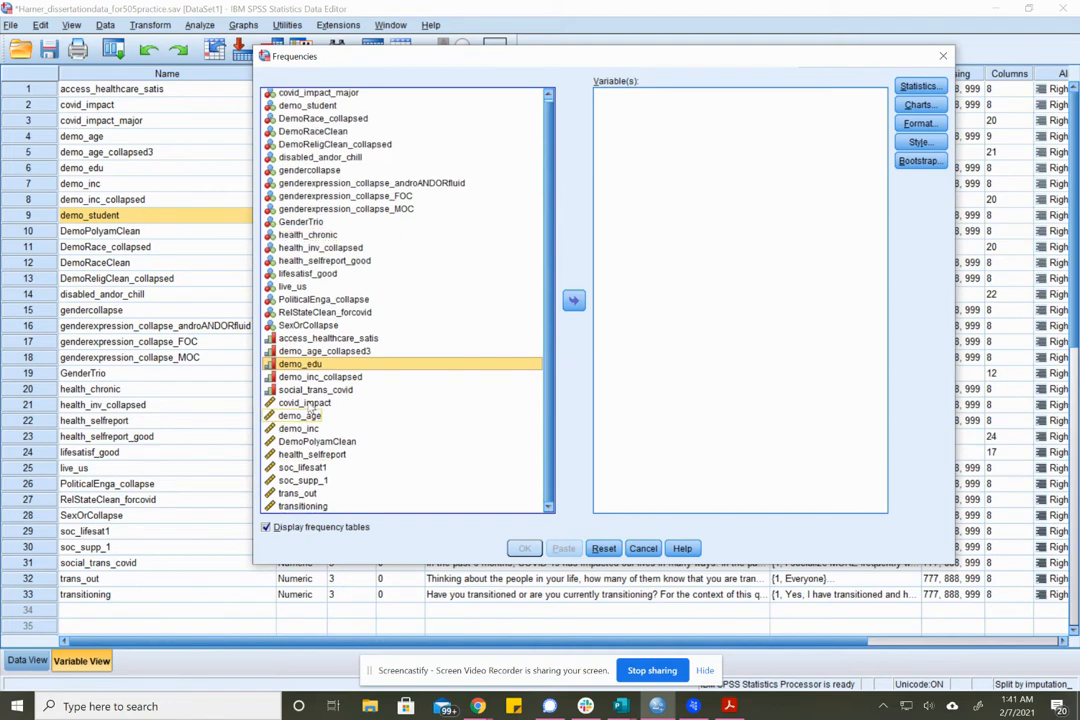
{"action": "left_click", "coordinate": [482, 301]}
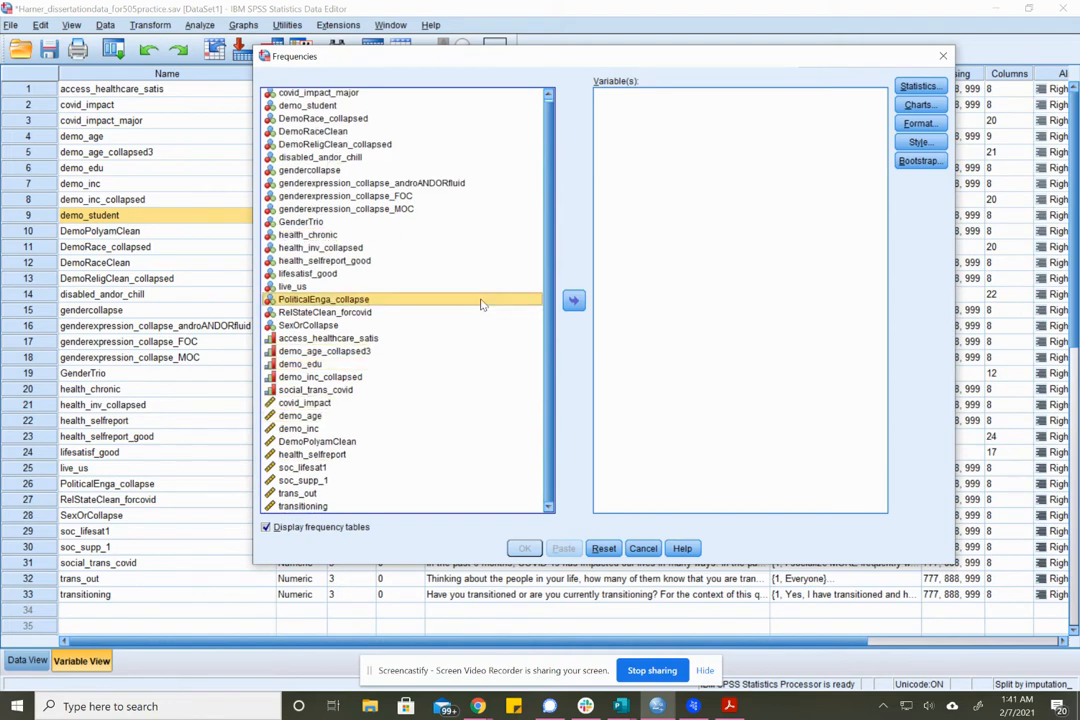
Step: Sort the source variable list alphabetically, and return it to file order
{"action": "right_click", "coordinate": [282, 302]}
{"action": "left_click", "coordinate": [330, 353]}
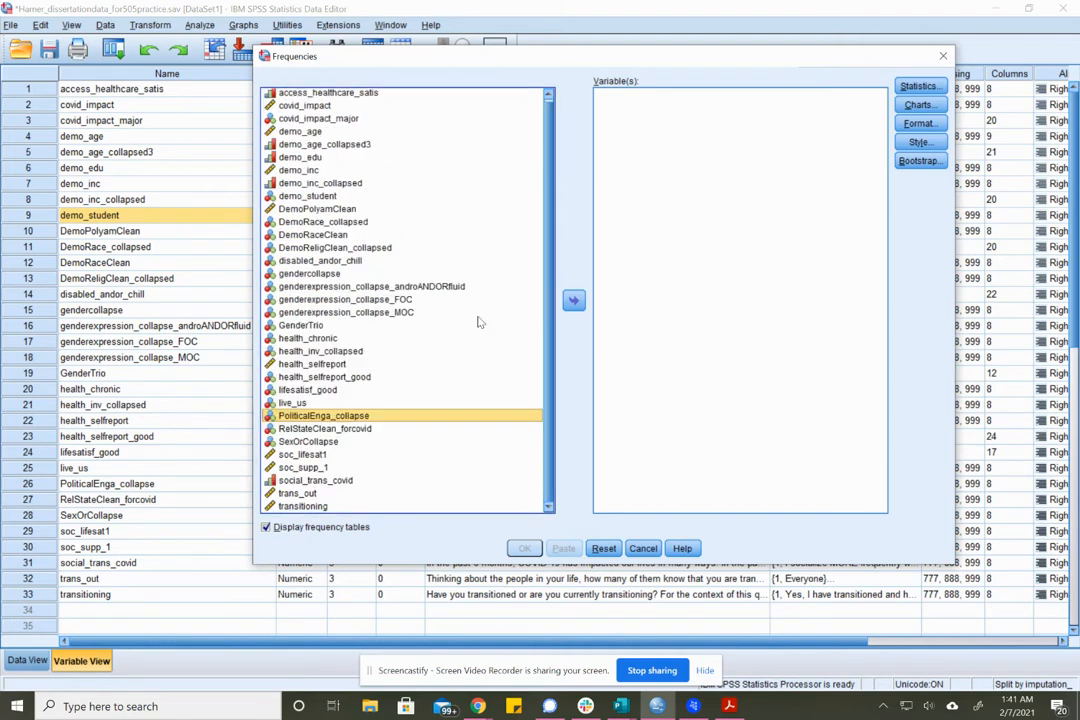
{"action": "scroll", "coordinate": [463, 179], "scroll_direction": "up", "scroll_amount": 1}
{"action": "right_click", "coordinate": [463, 177]}
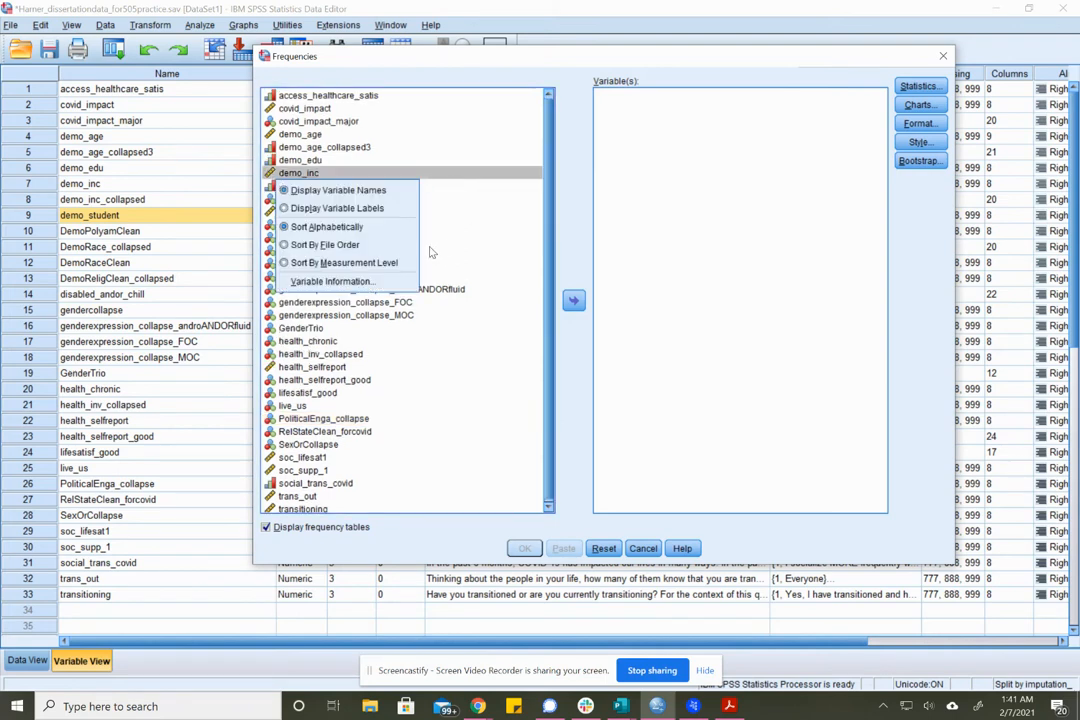
{"action": "left_click", "coordinate": [369, 249]}
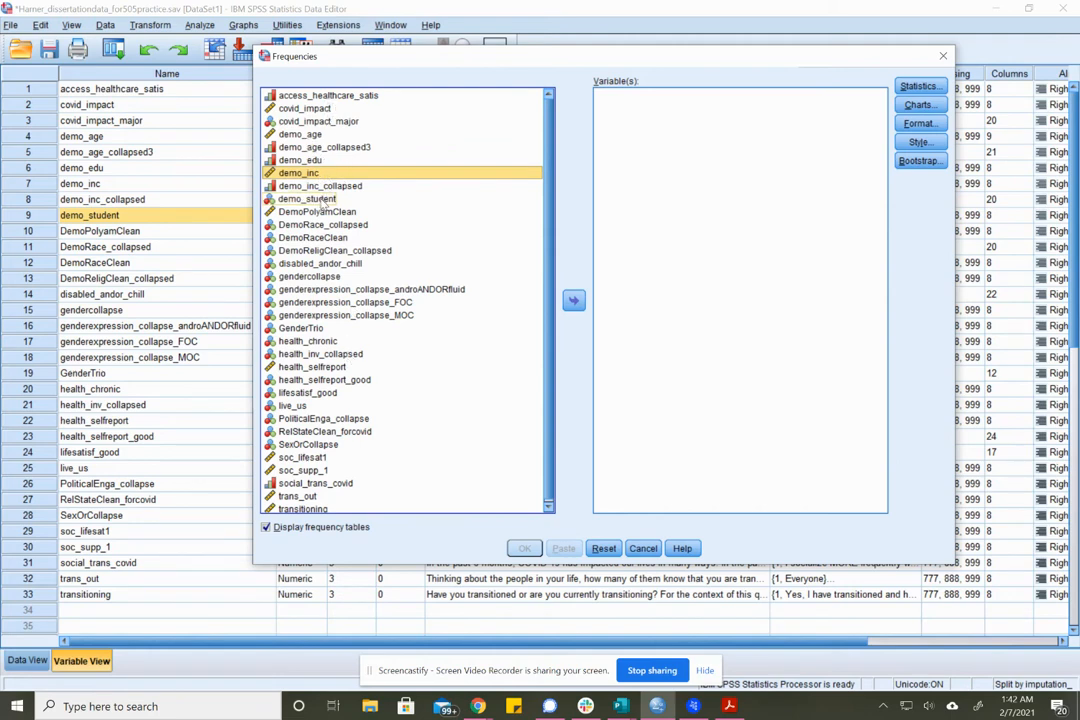
Step: Add demo_student to the variables to analyze and request the mode as its central tendency statistic
{"action": "left_click", "coordinate": [325, 201]}
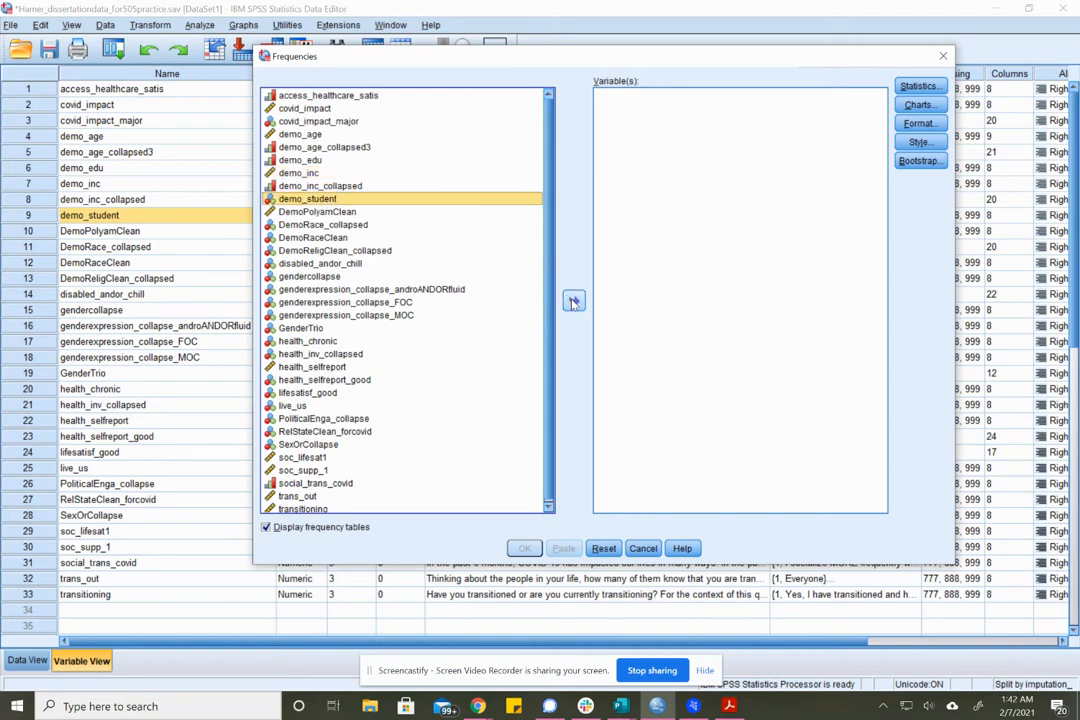
{"action": "left_click", "coordinate": [574, 302]}
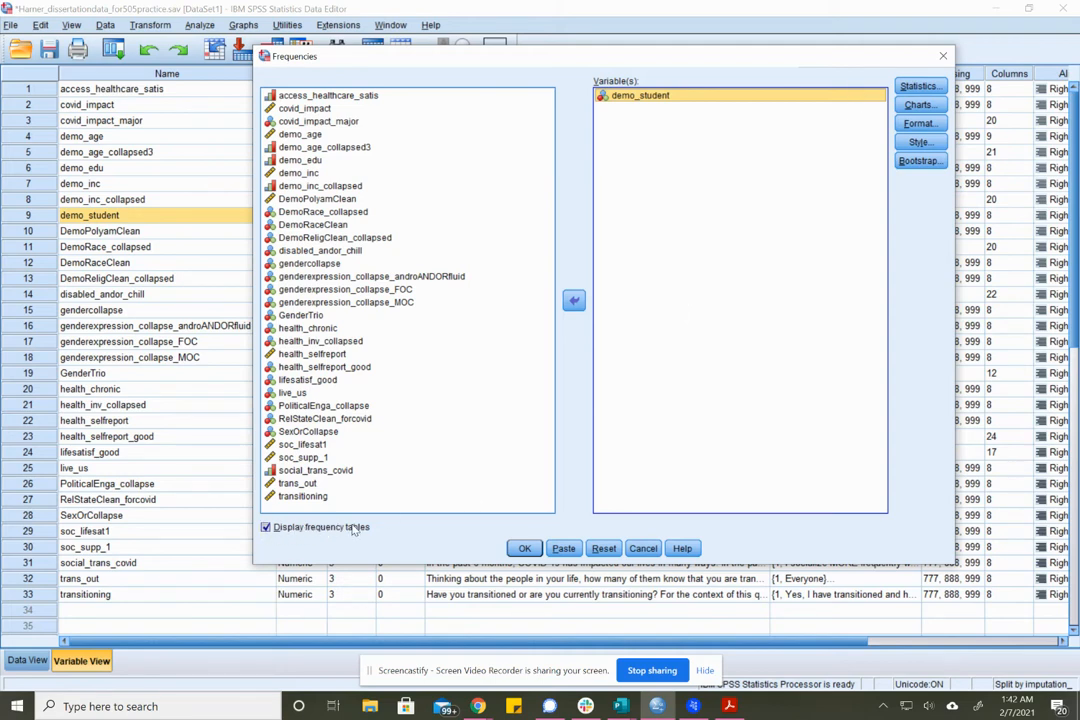
{"action": "left_click", "coordinate": [919, 86]}
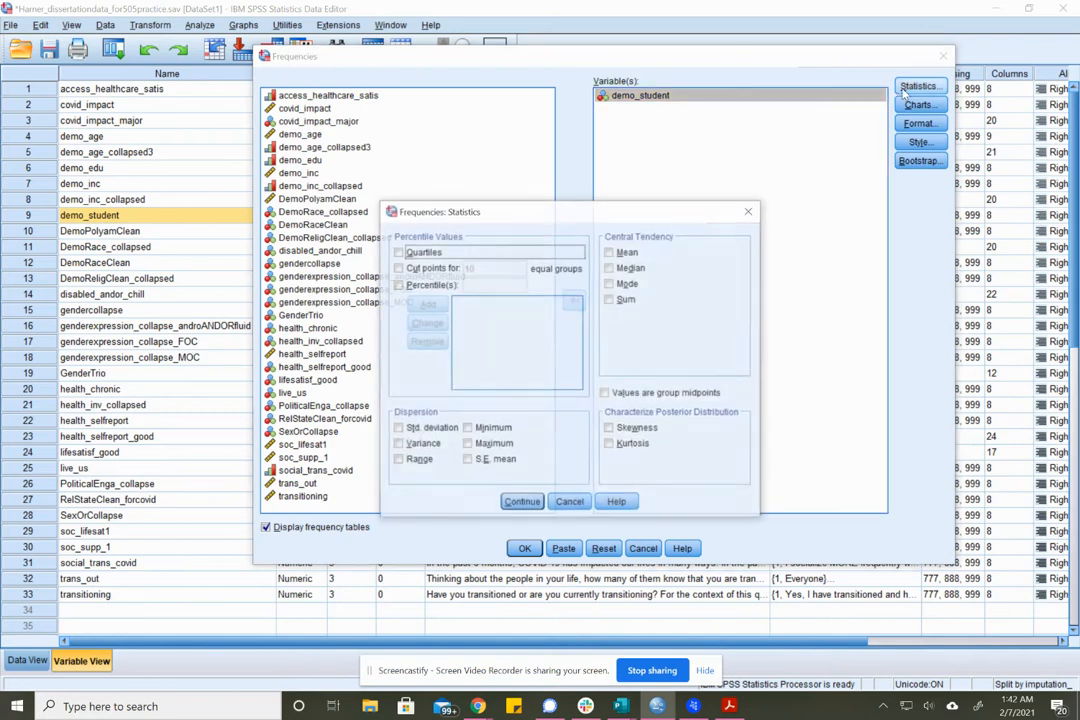
{"action": "left_click", "coordinate": [630, 287]}
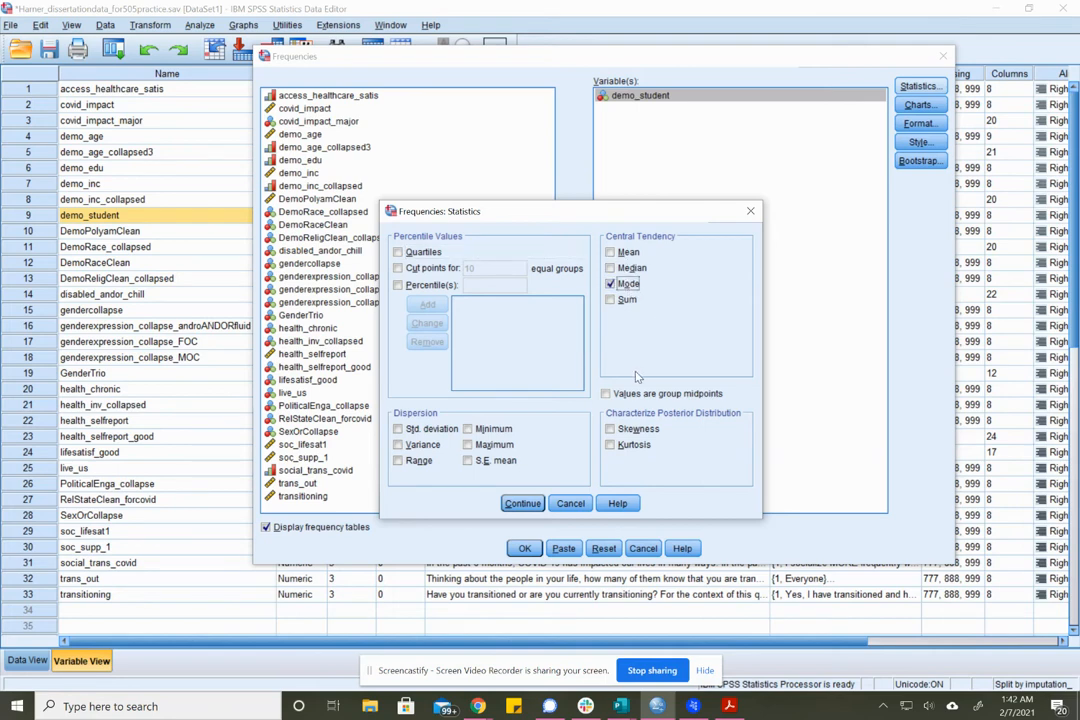
{"action": "left_click", "coordinate": [518, 504]}
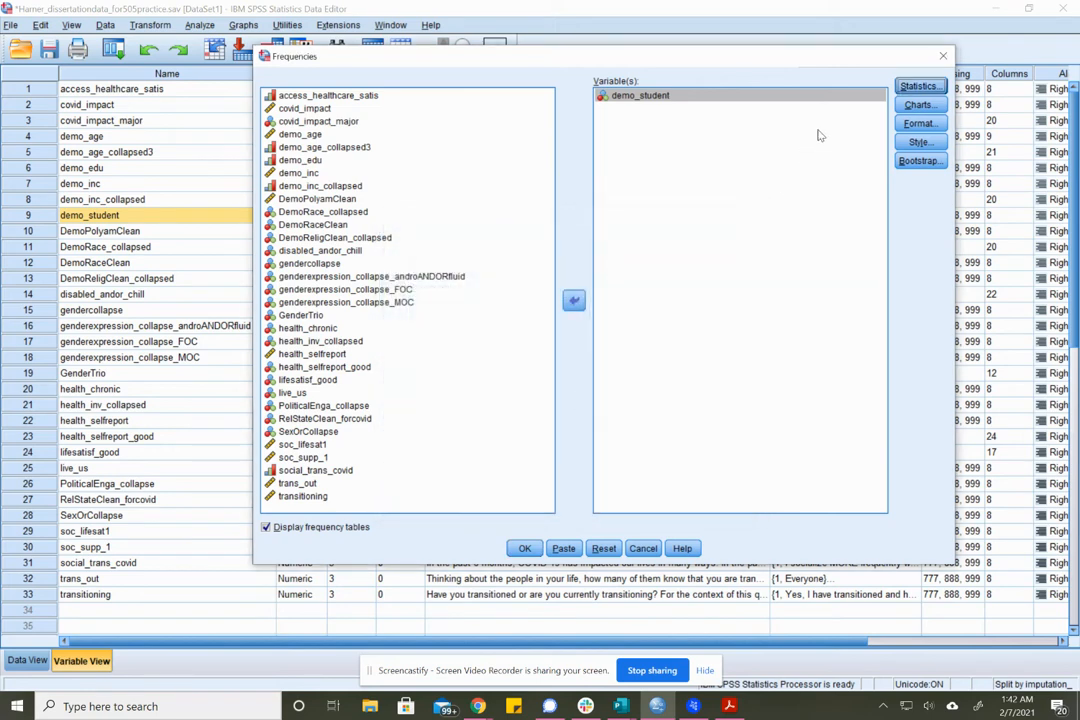
Step: Request a pie chart with percentages as the chart values for the frequencies analysis
{"action": "left_click", "coordinate": [919, 104]}
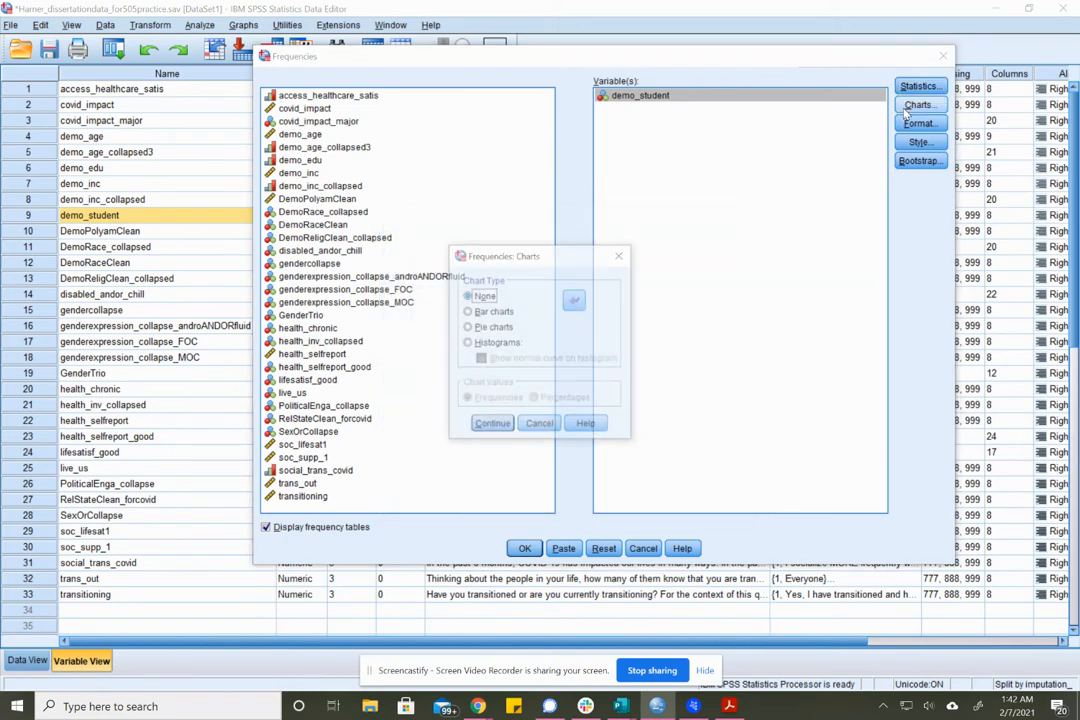
{"action": "left_click", "coordinate": [493, 313]}
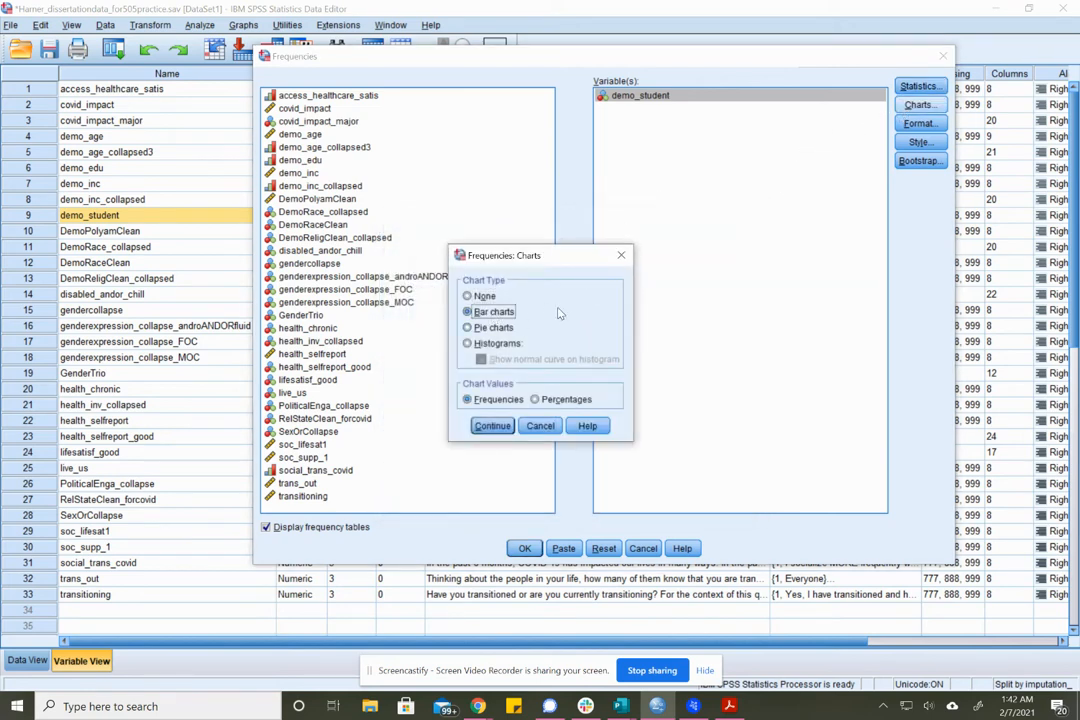
{"action": "left_click", "coordinate": [496, 327]}
{"action": "left_click", "coordinate": [588, 401]}
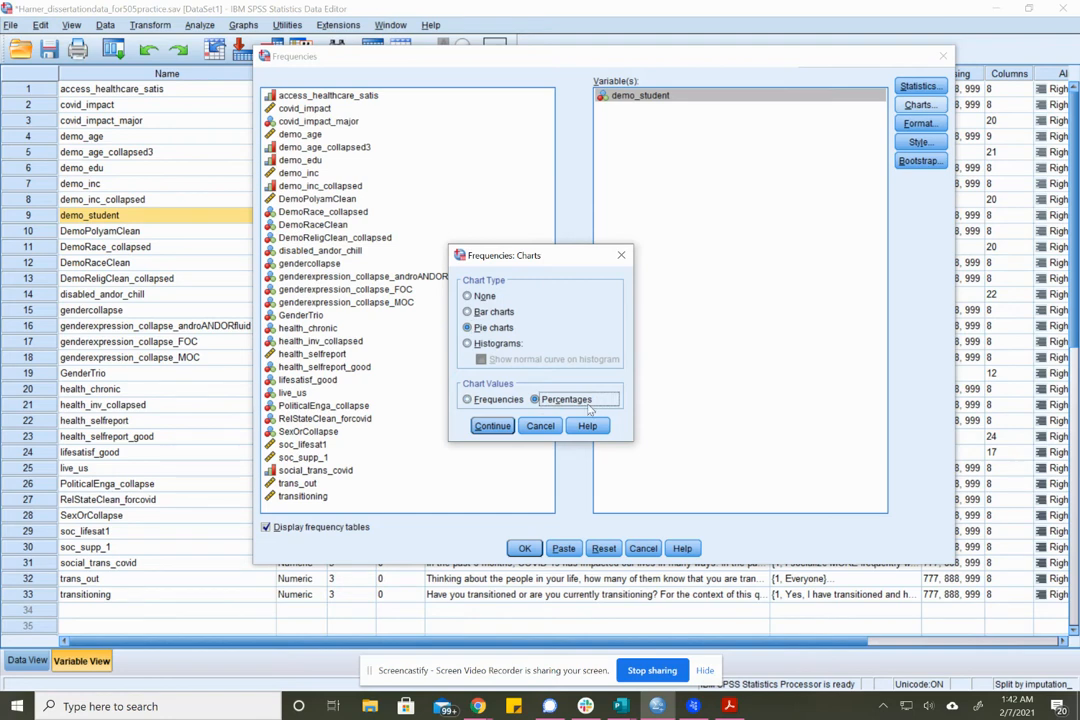
{"action": "left_click", "coordinate": [489, 427]}
{"action": "left_click", "coordinate": [490, 427]}
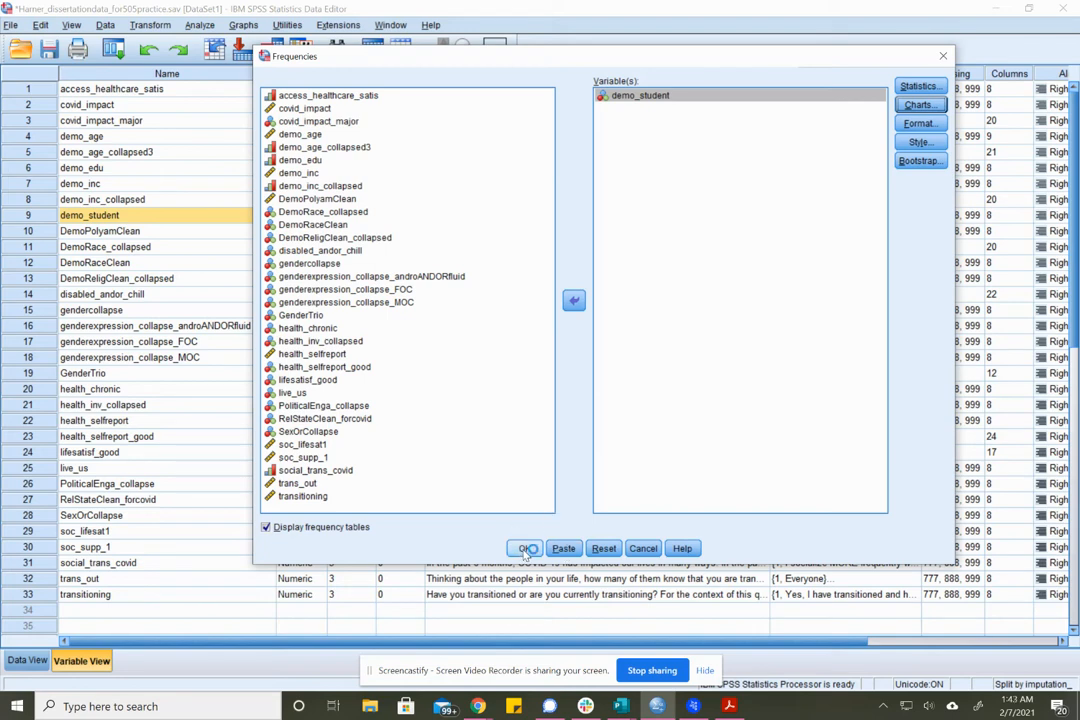
Step: Run the frequencies analysis and review the syntax log, tables and pie chart for demo_student in the output
{"action": "left_click", "coordinate": [525, 550]}
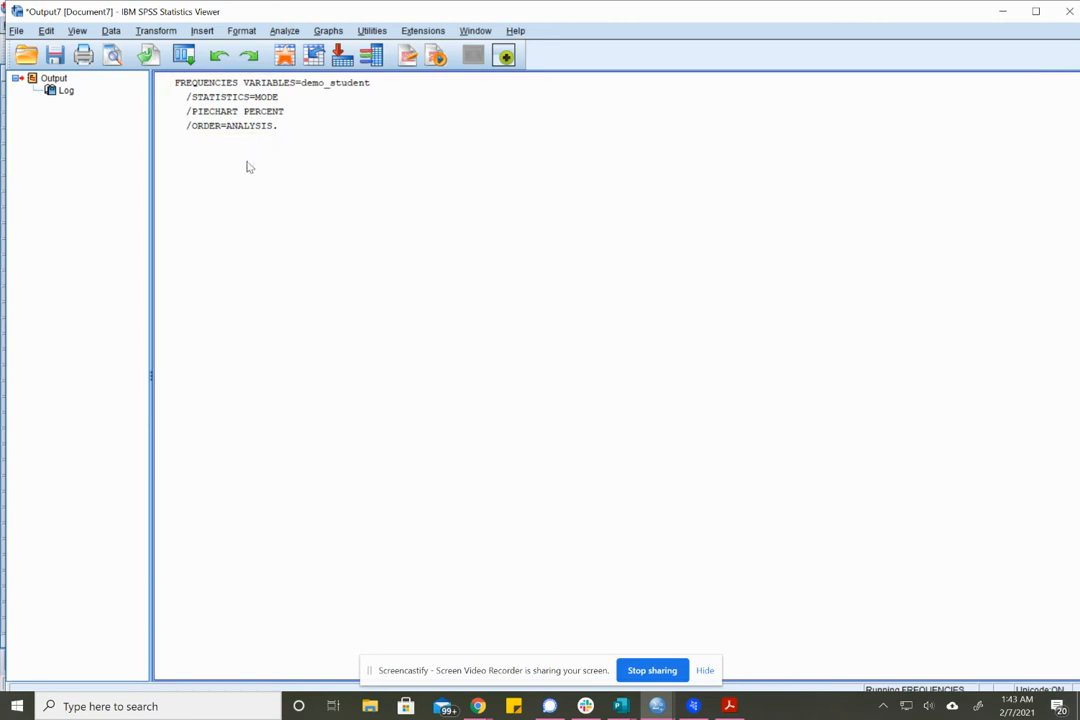
{"action": "left_click", "coordinate": [277, 117]}
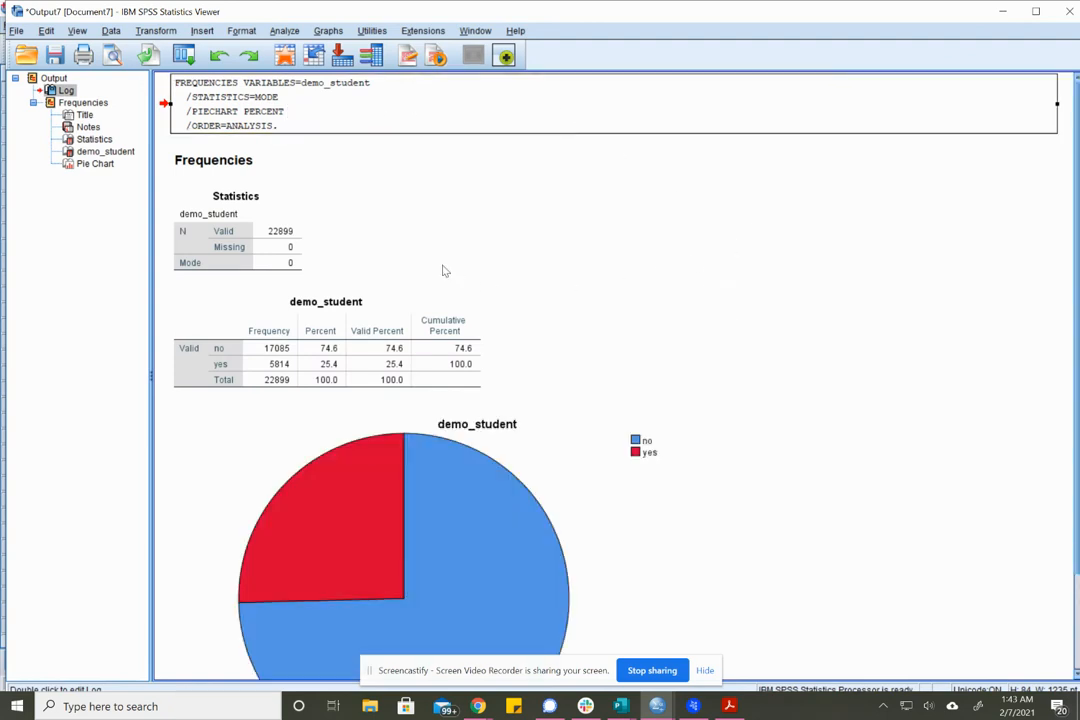
{"action": "scroll", "coordinate": [311, 215], "scroll_direction": "down", "scroll_amount": 1}
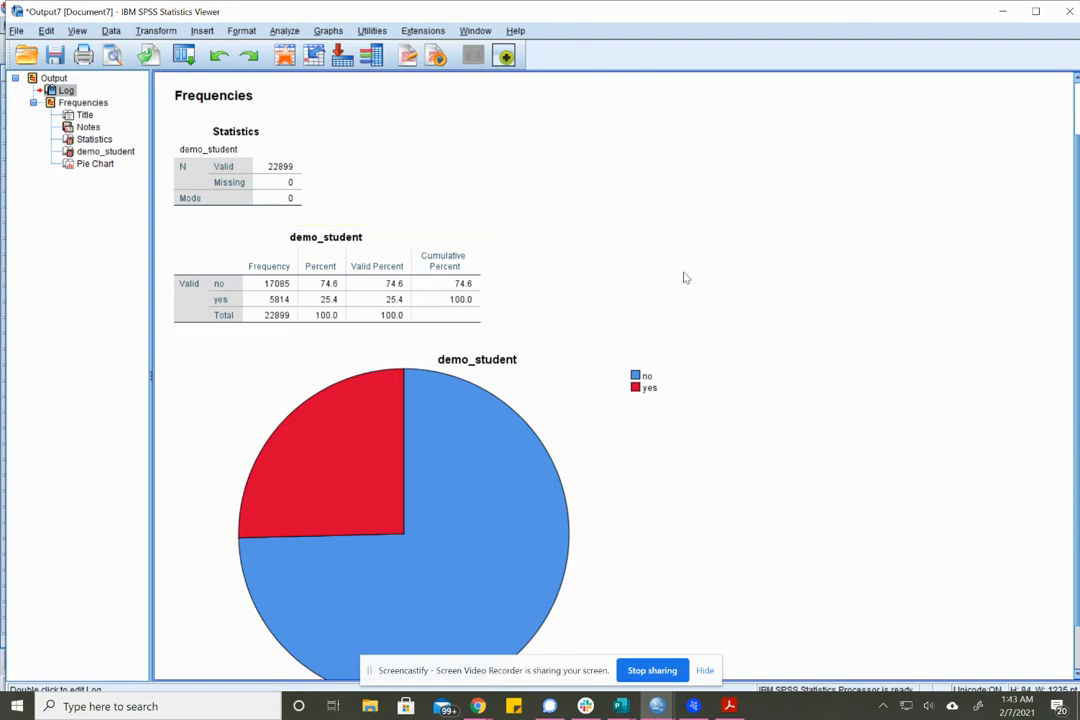
{"action": "scroll", "coordinate": [720, 272], "scroll_direction": "down", "scroll_amount": 1}
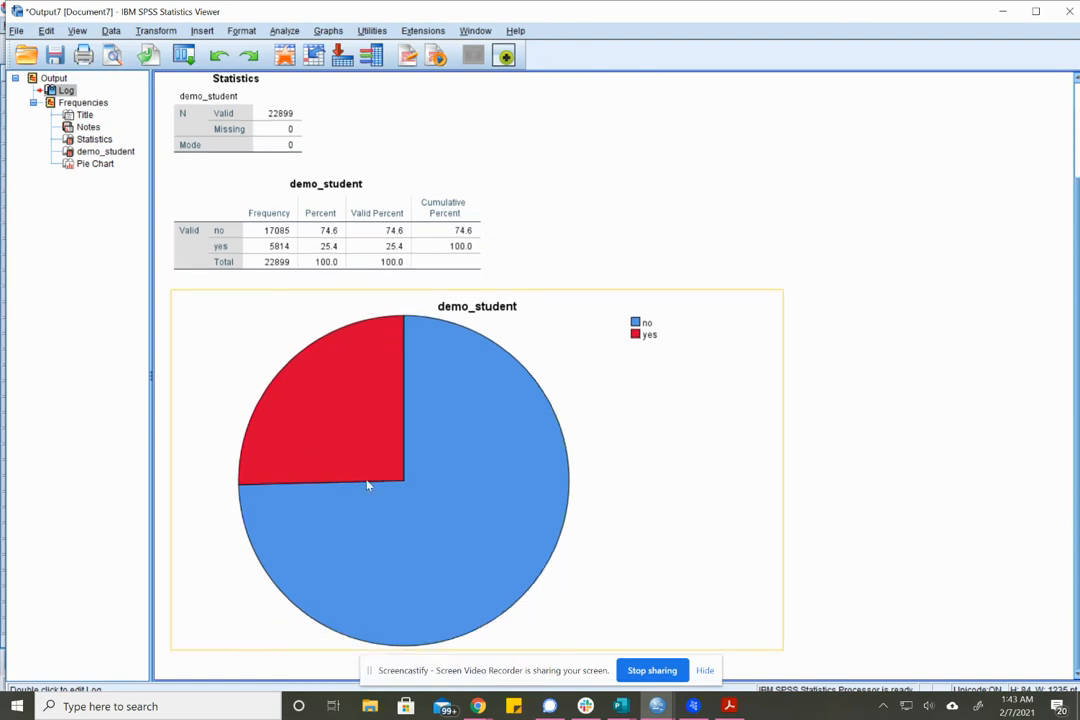